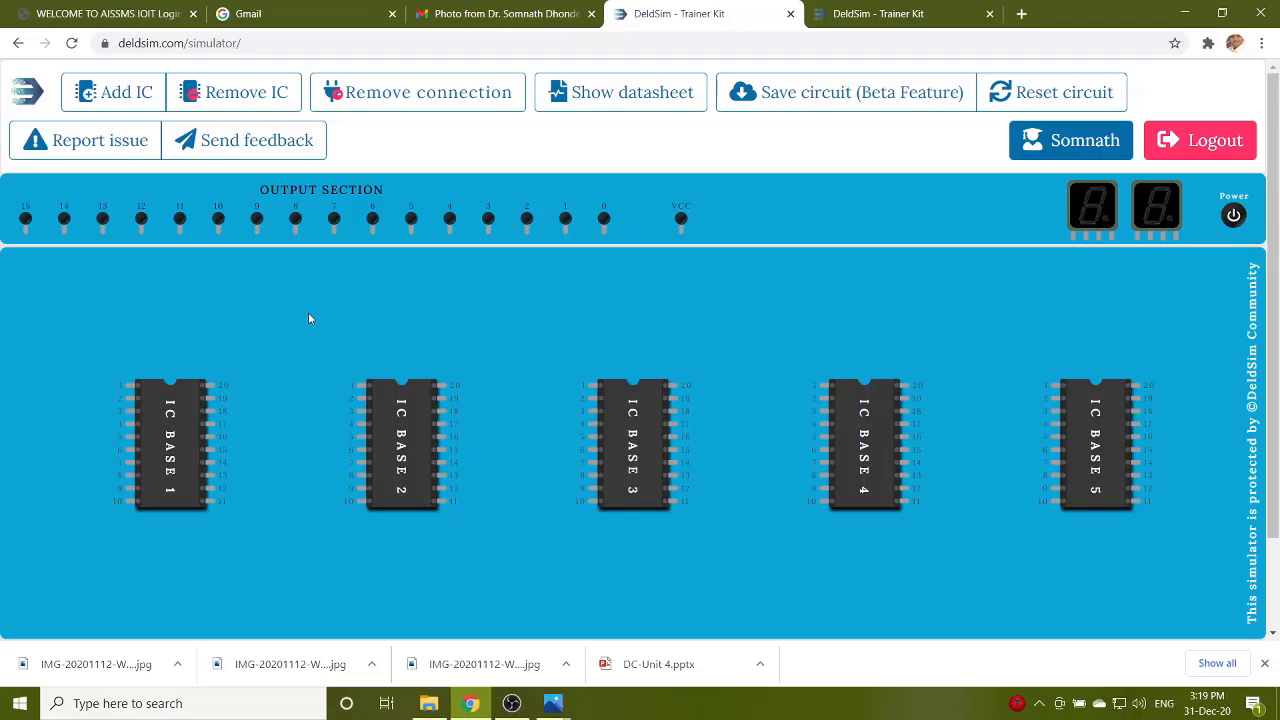
# - Add the 74LS90 decade counter IC to IC base 1
pyautogui.click(128, 100)
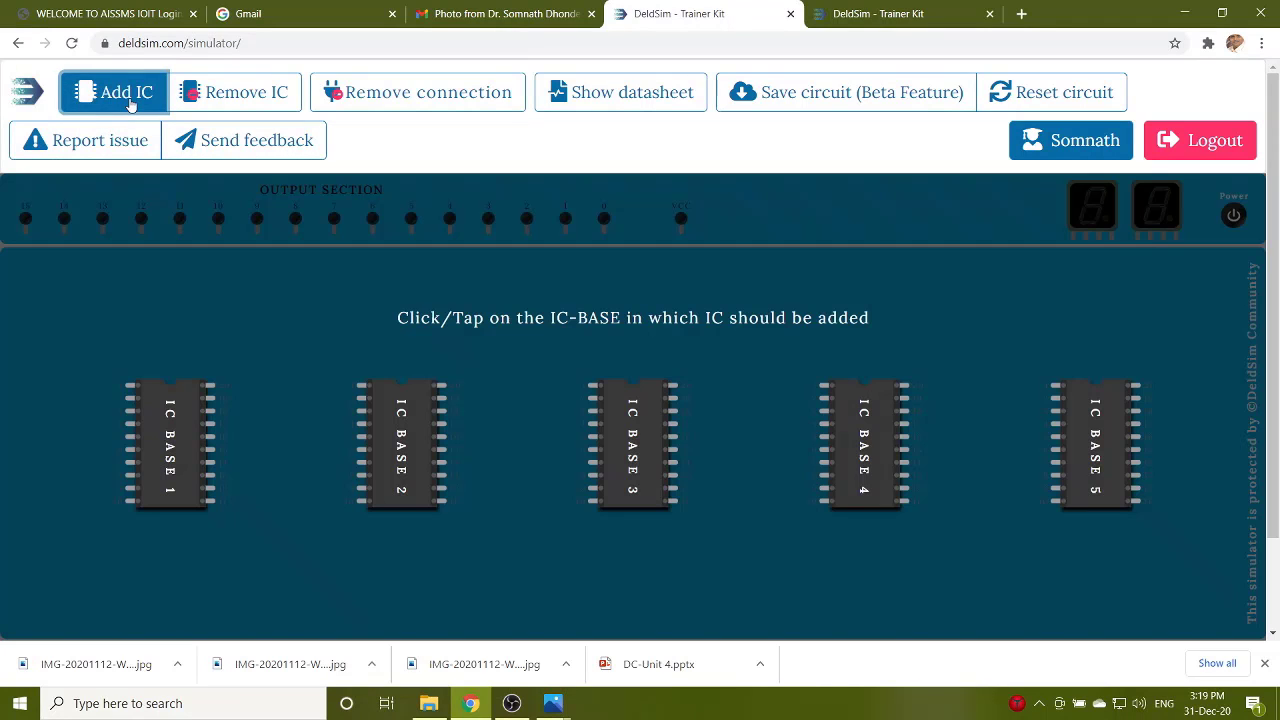
pyautogui.click(196, 438)
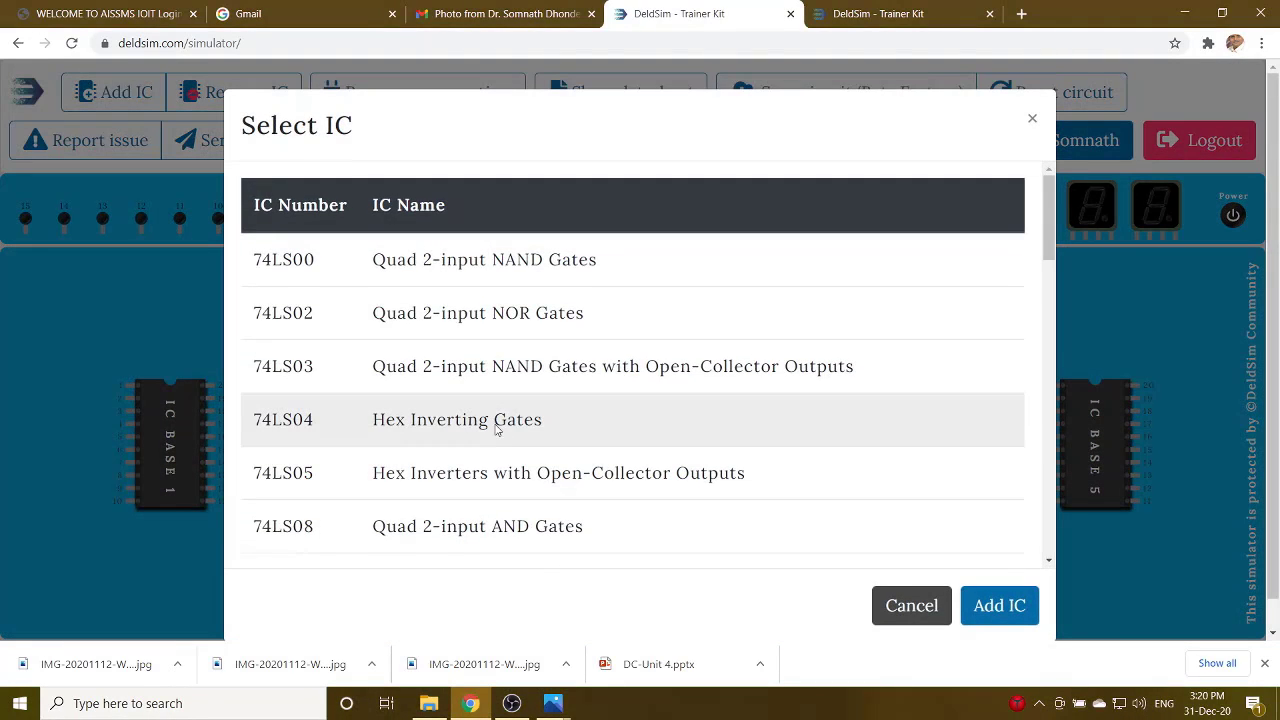
pyautogui.scroll(-2, 496, 430)
pyautogui.scroll(-2, 496, 430)
pyautogui.scroll(-2, 496, 430)
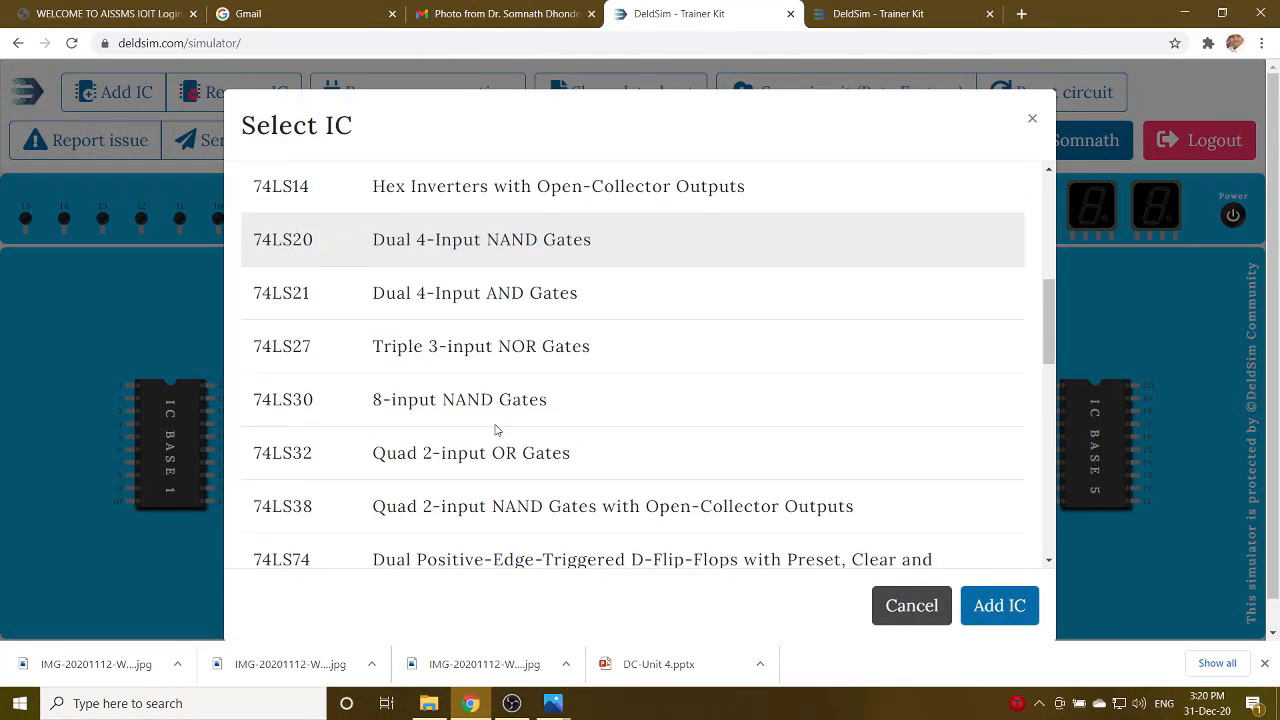
pyautogui.scroll(-3, 496, 430)
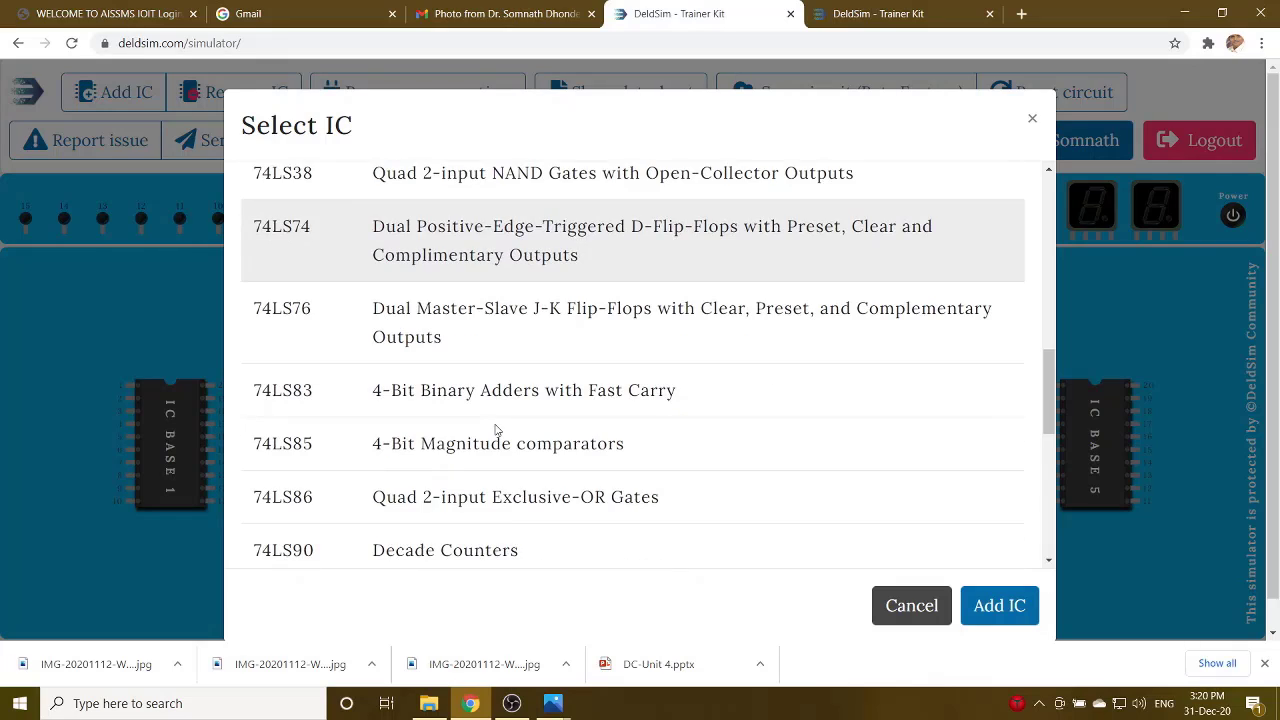
pyautogui.scroll(-1, 496, 430)
pyautogui.click(436, 467)
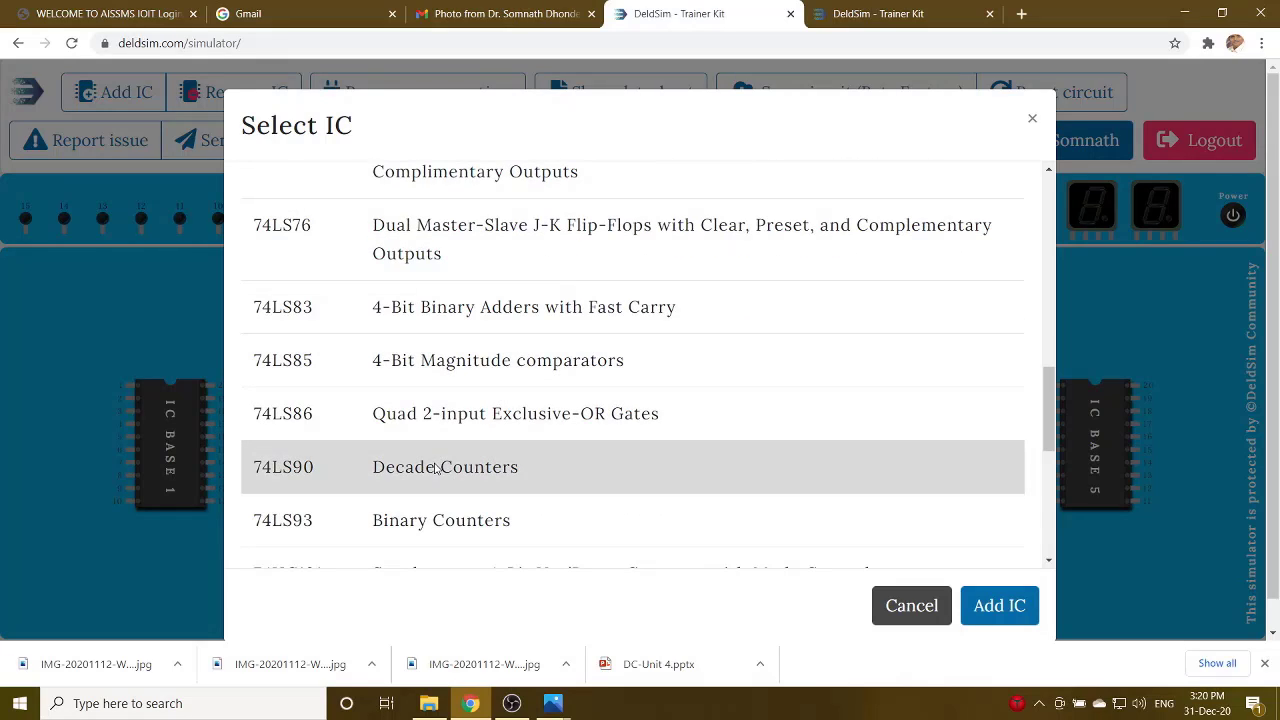
pyautogui.click(975, 617)
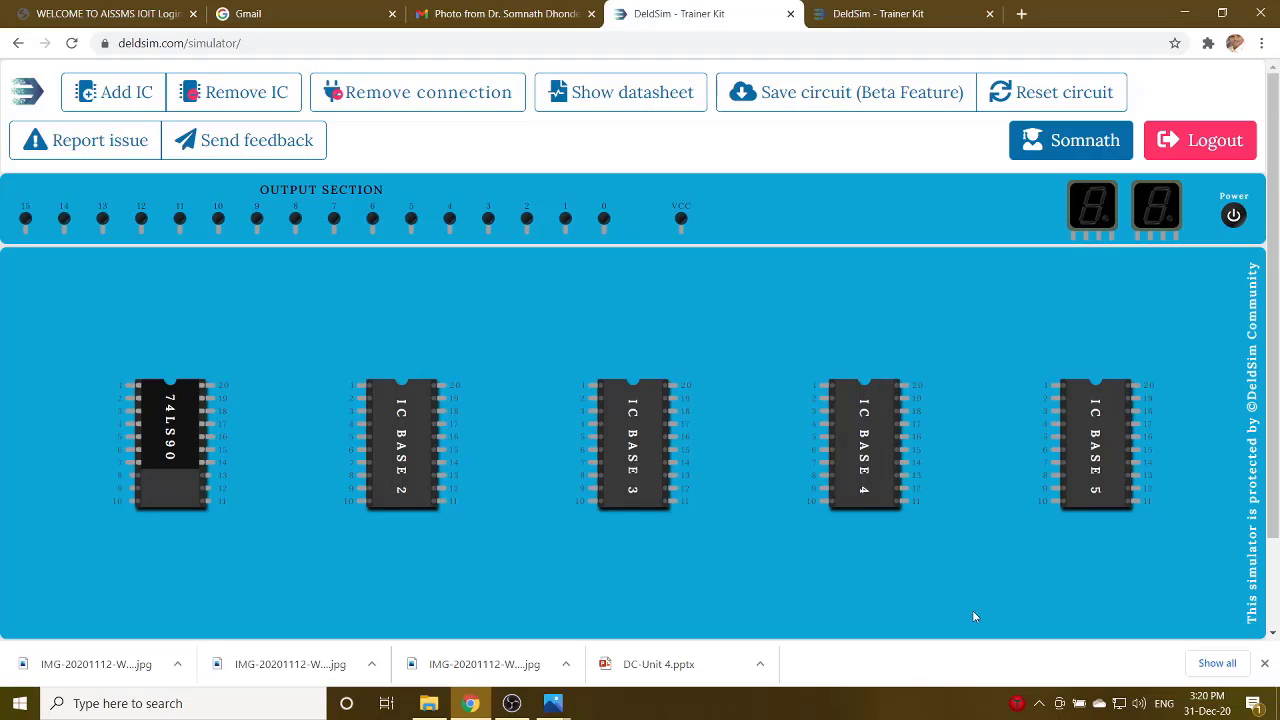
# - Add the 74LS08 quad 2-input AND gate IC to IC base 2
pyautogui.click(101, 91)
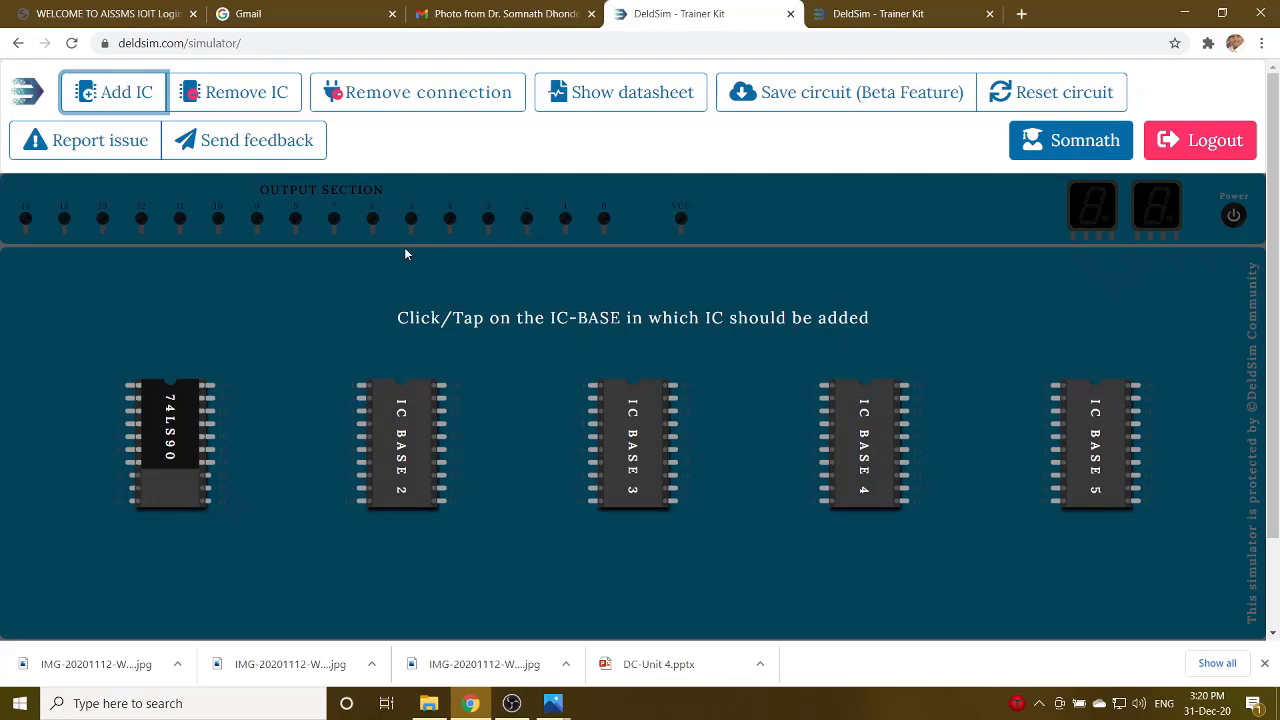
pyautogui.click(408, 395)
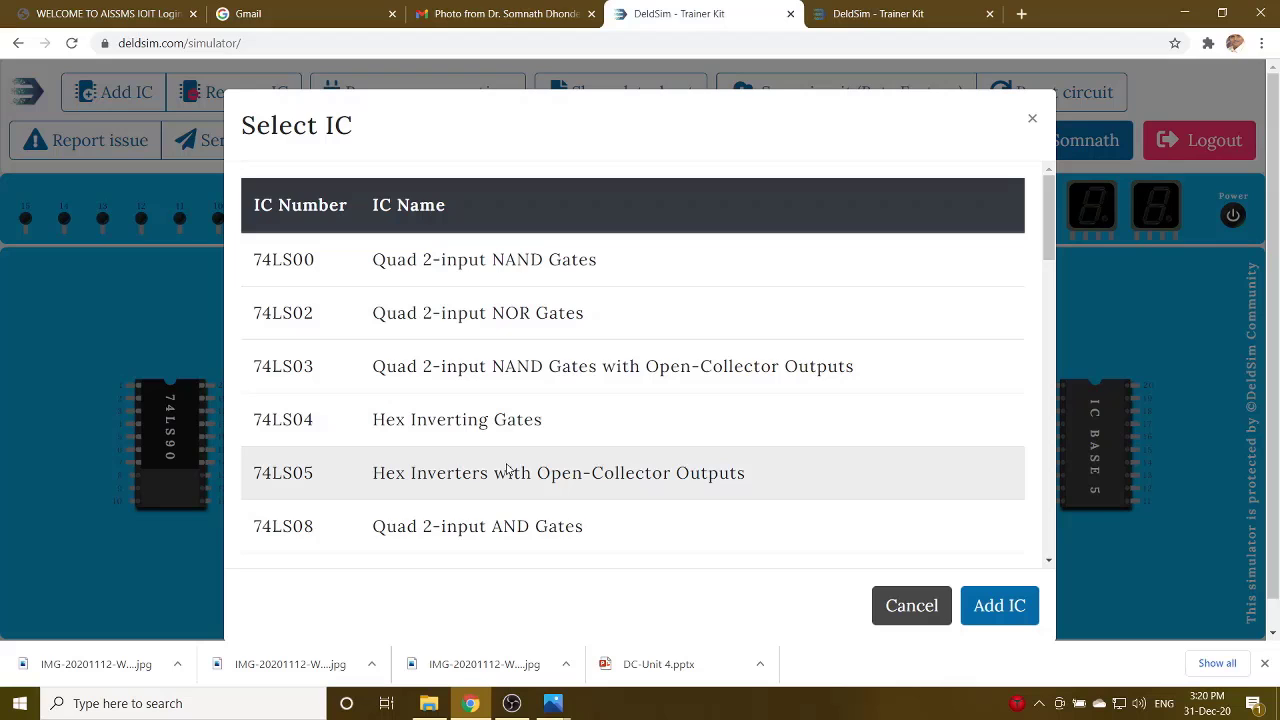
pyautogui.click(473, 528)
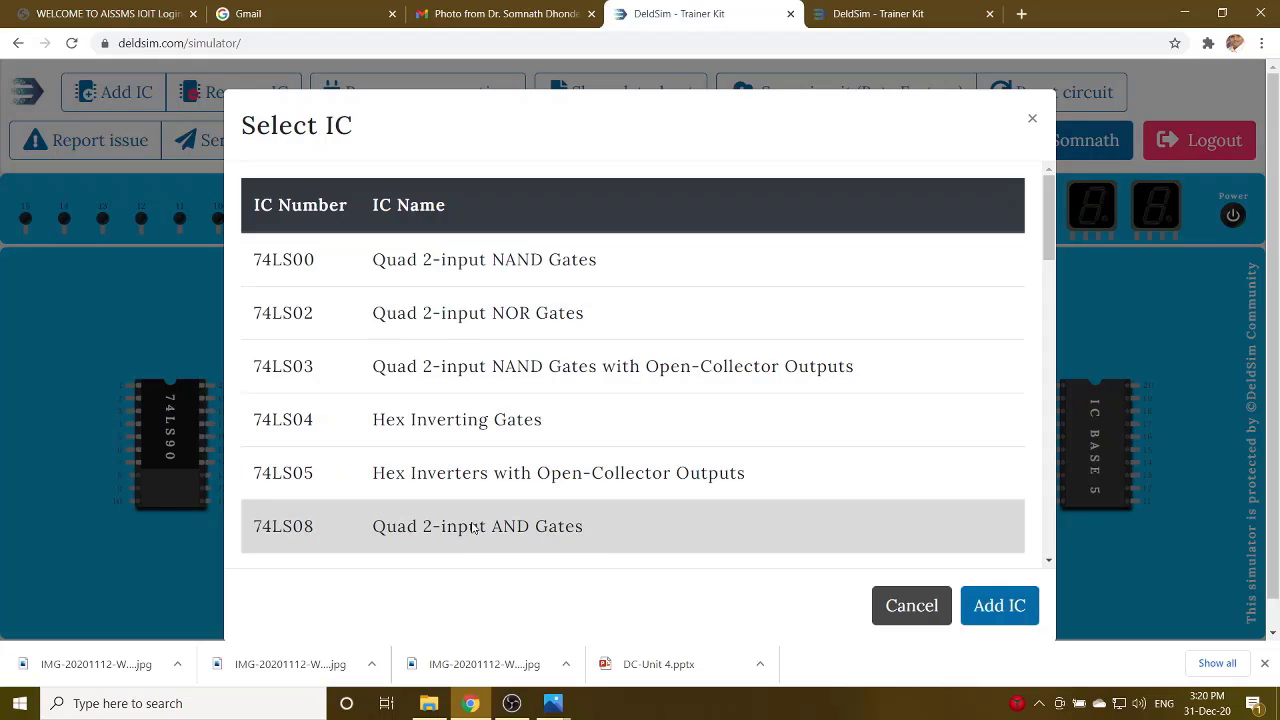
pyautogui.click(999, 606)
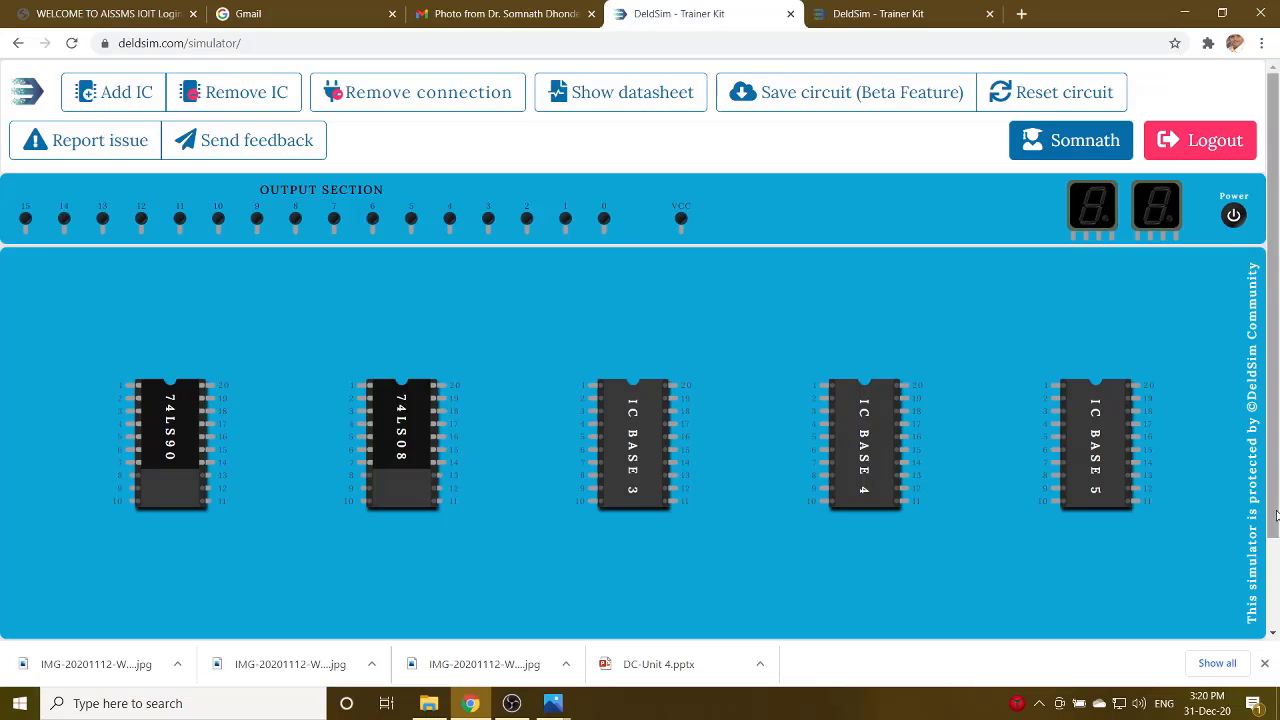
# - Wire pins 6 and 7 of the 74LS90 to GND and its base pin 20 to the third clock source
pyautogui.scroll(-1, 1275, 541)
pyautogui.scroll(-2, 1275, 541)
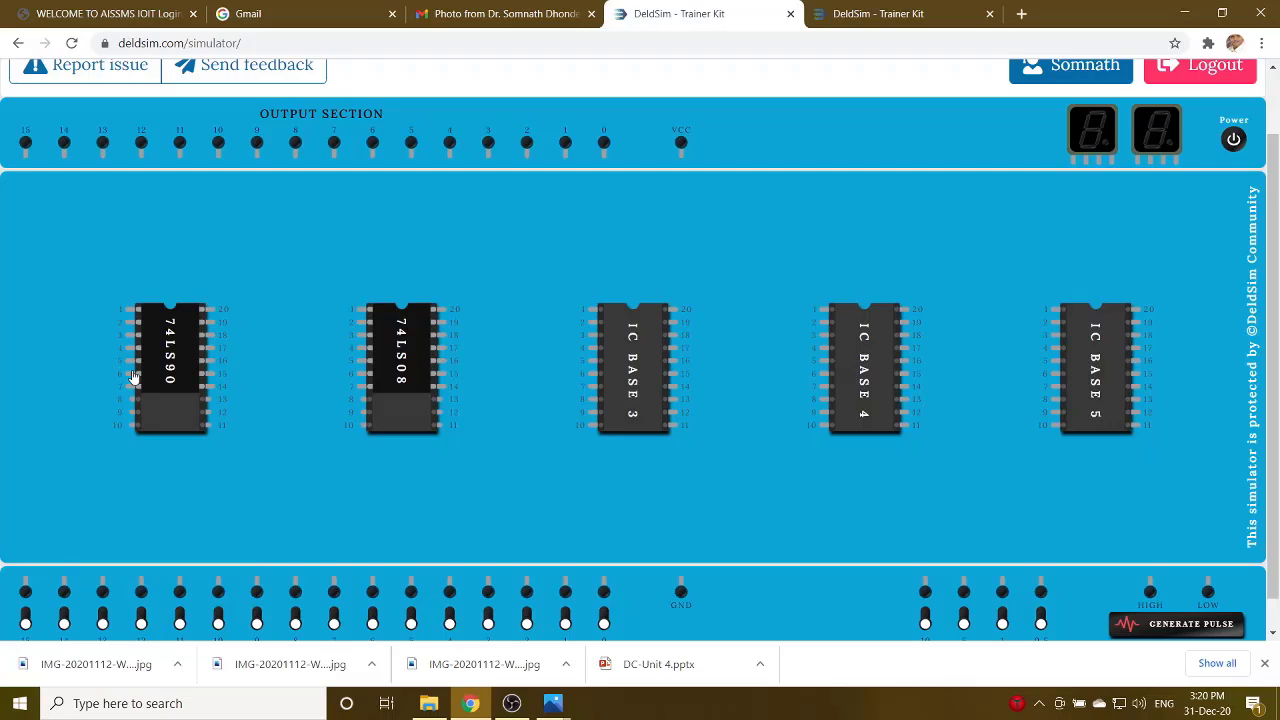
pyautogui.moveTo(133, 378); pyautogui.dragTo(681, 592)
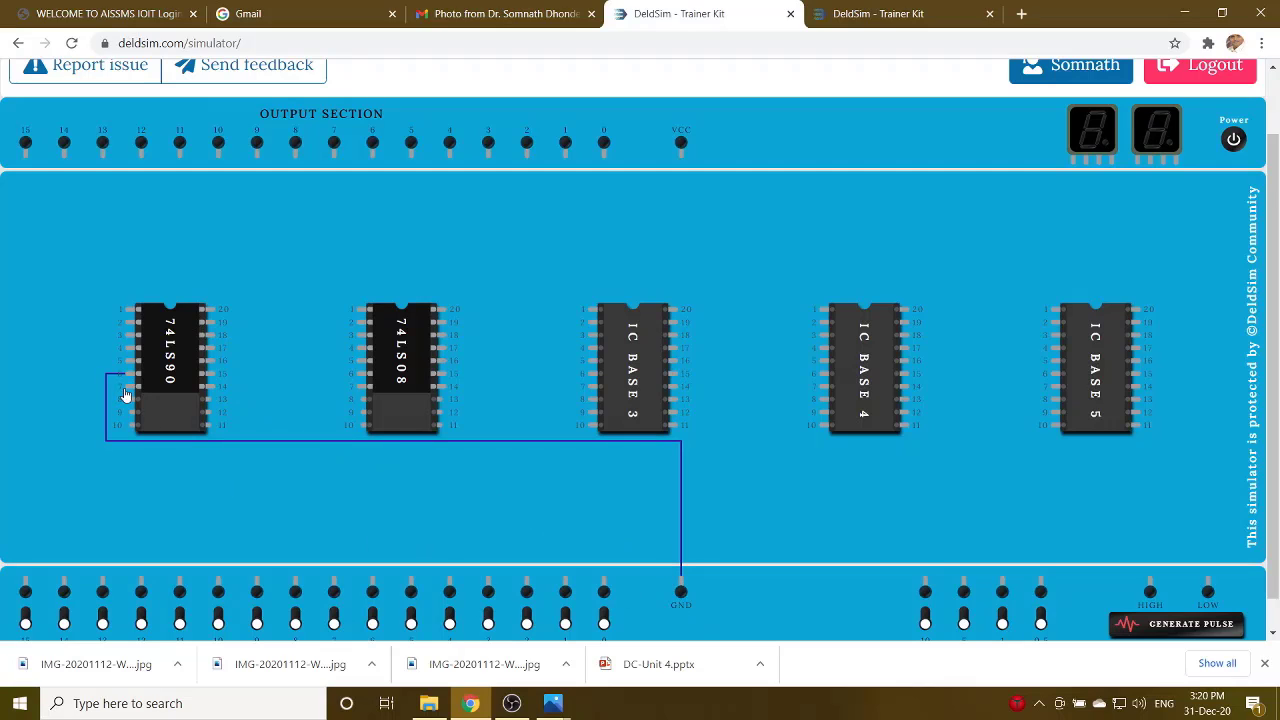
pyautogui.moveTo(126, 395)
pyautogui.mouseDown()
pyautogui.moveTo(5, 465)
pyautogui.moveTo(679, 599)
pyautogui.mouseUp()
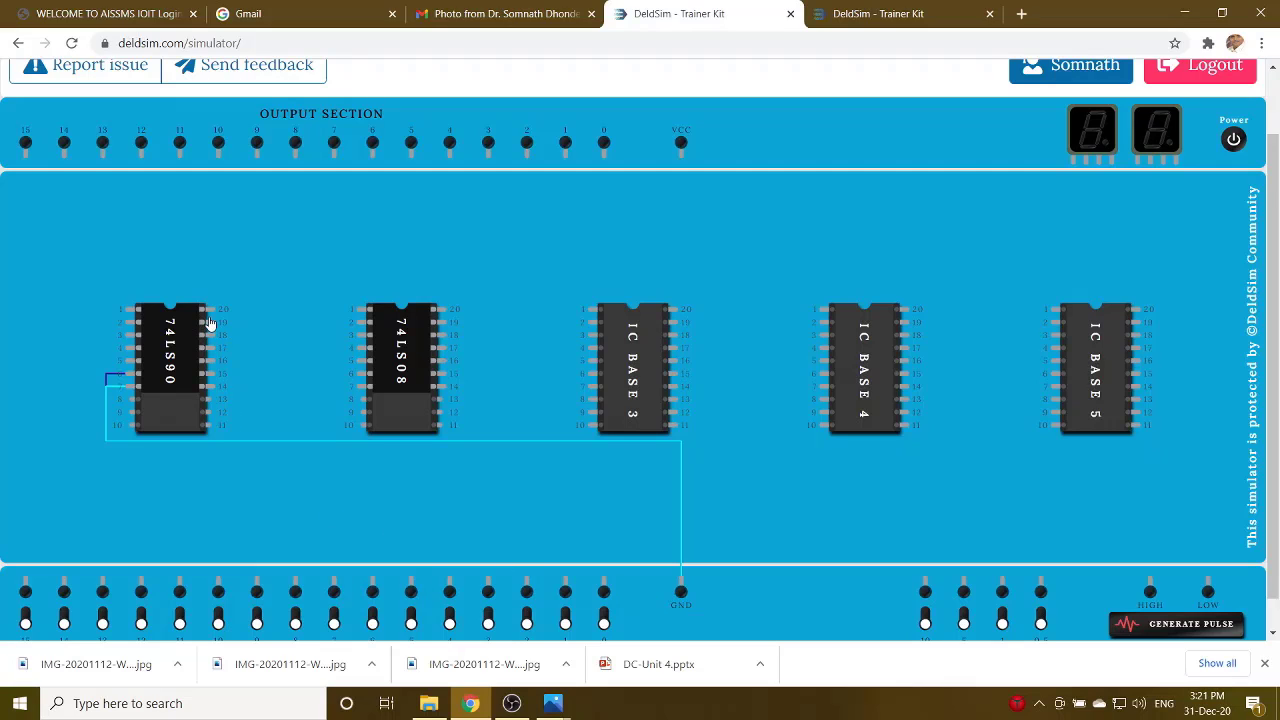
pyautogui.moveTo(212, 317); pyautogui.dragTo(1002, 598)
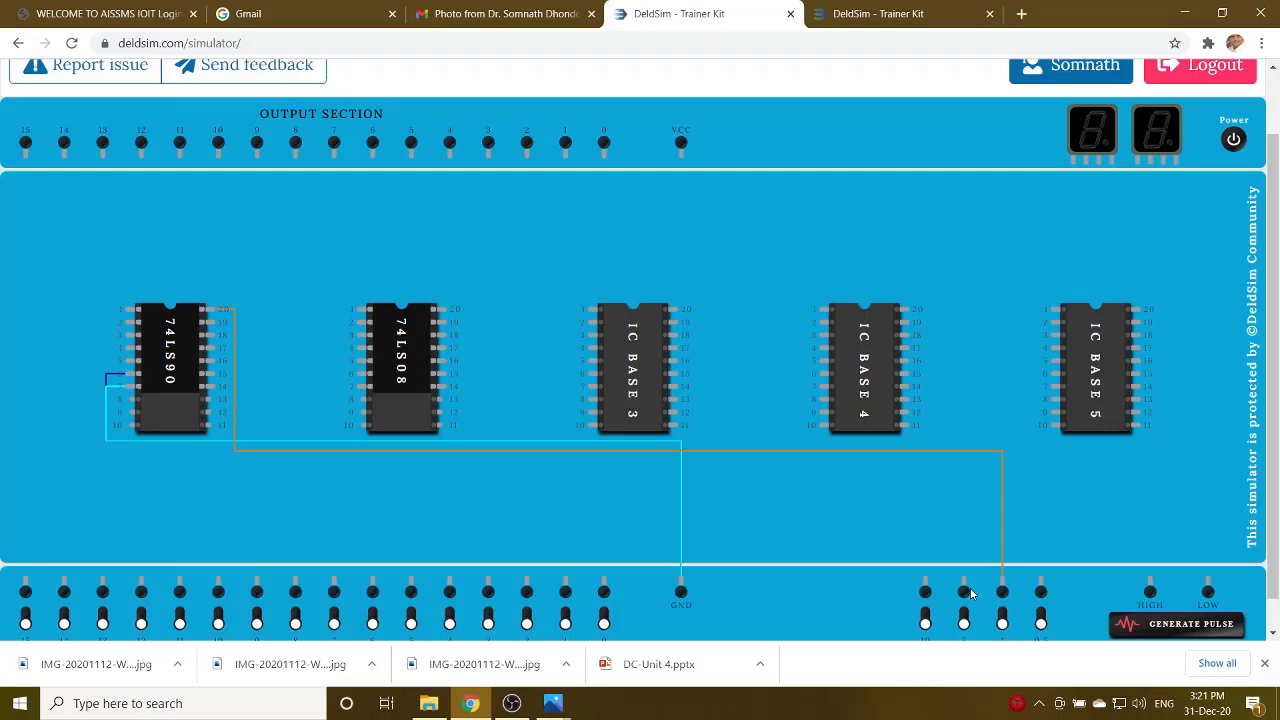
# - Wire the 74LS90's supply by connecting pin 5 to VCC and base pin 16 to GND
pyautogui.moveTo(127, 368); pyautogui.dragTo(623, 187)
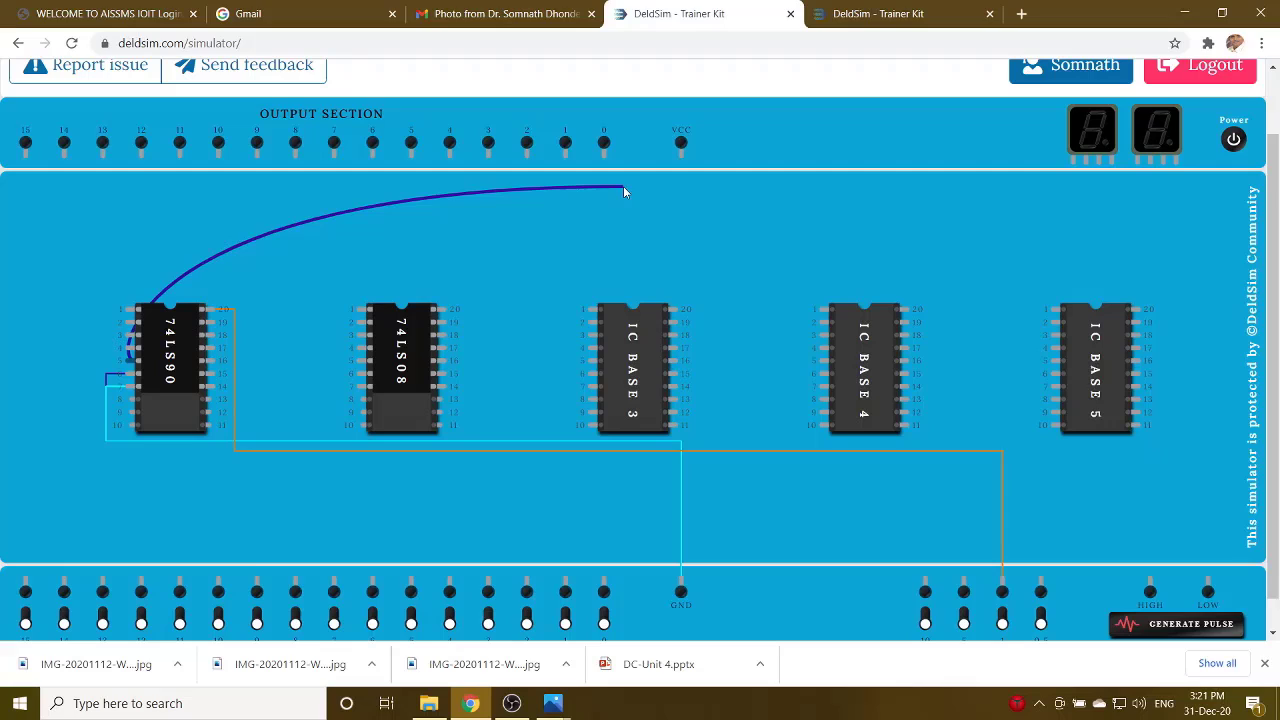
pyautogui.moveTo(623, 186)
pyautogui.mouseDown()
pyautogui.moveTo(714, 127)
pyautogui.moveTo(685, 148)
pyautogui.mouseUp()
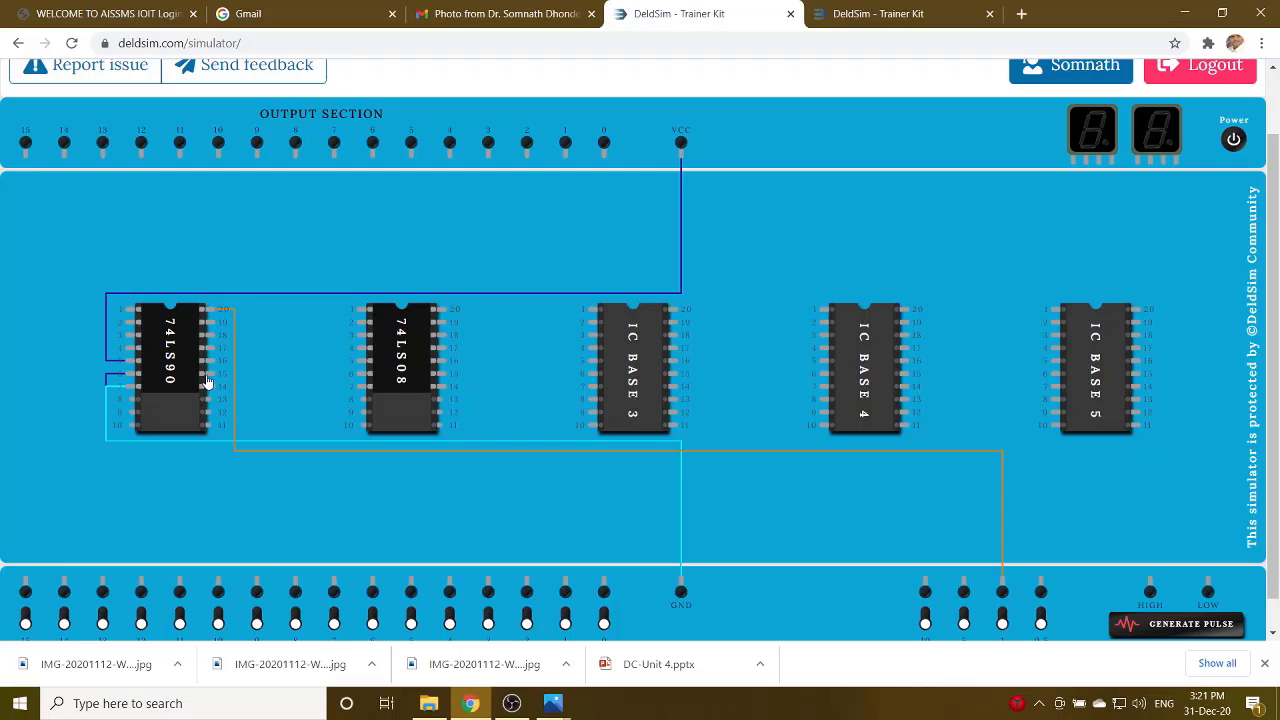
pyautogui.moveTo(213, 362); pyautogui.dragTo(679, 593)
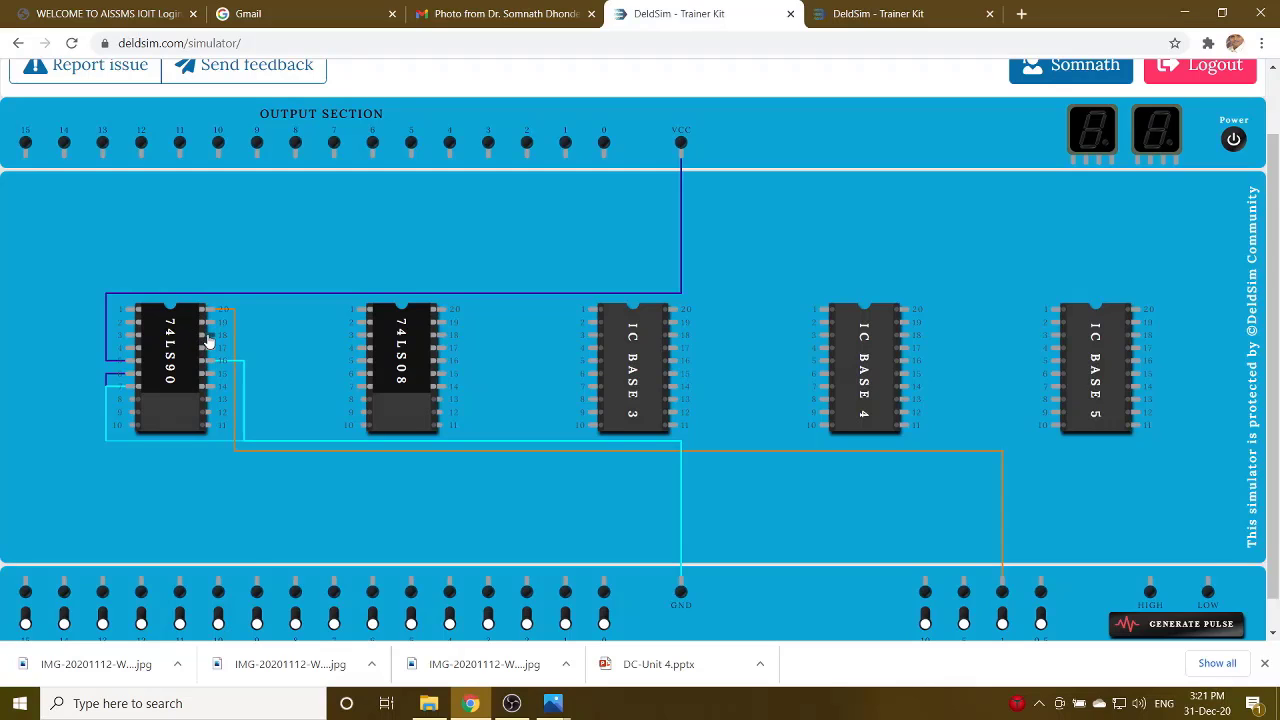
# - Connect 74LS90 base pins 18, 15, 14 and 17 to the second seven-segment display's inputs, in order from its rightmost to its leftmost pin
pyautogui.moveTo(208, 341); pyautogui.dragTo(1179, 167)
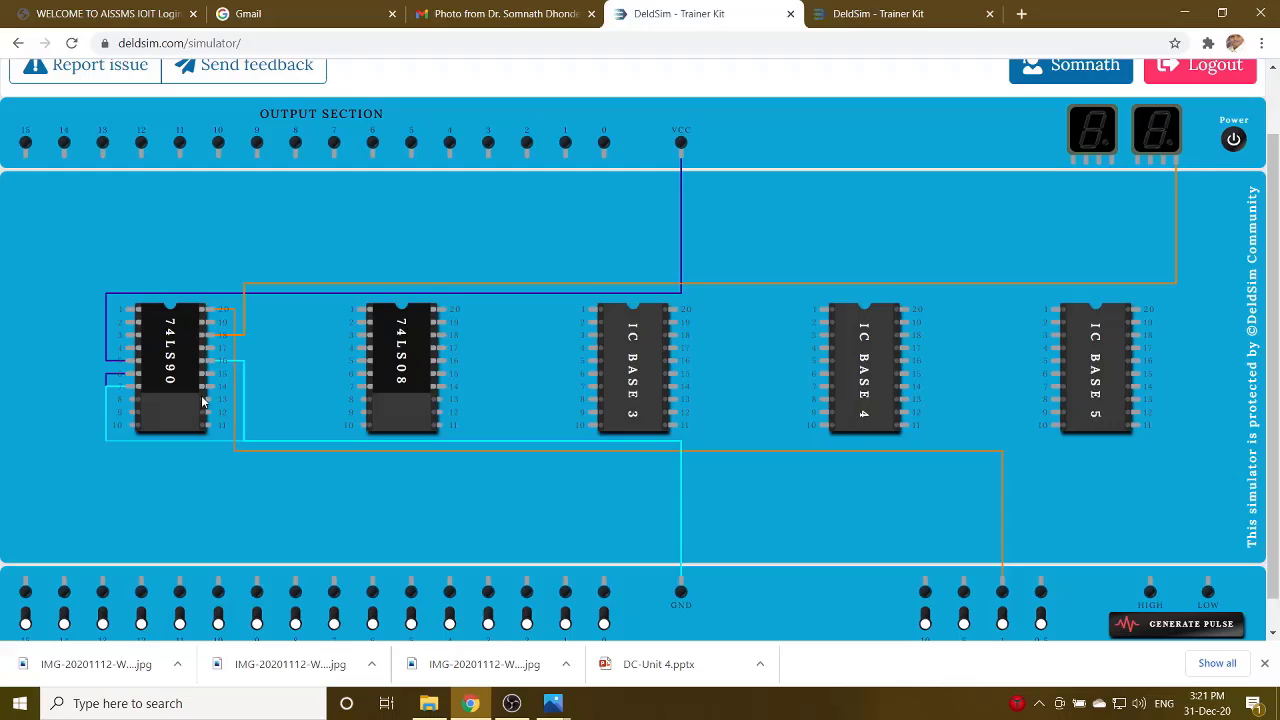
pyautogui.moveTo(205, 383); pyautogui.dragTo(1170, 170)
pyautogui.moveTo(213, 373); pyautogui.dragTo(1163, 164)
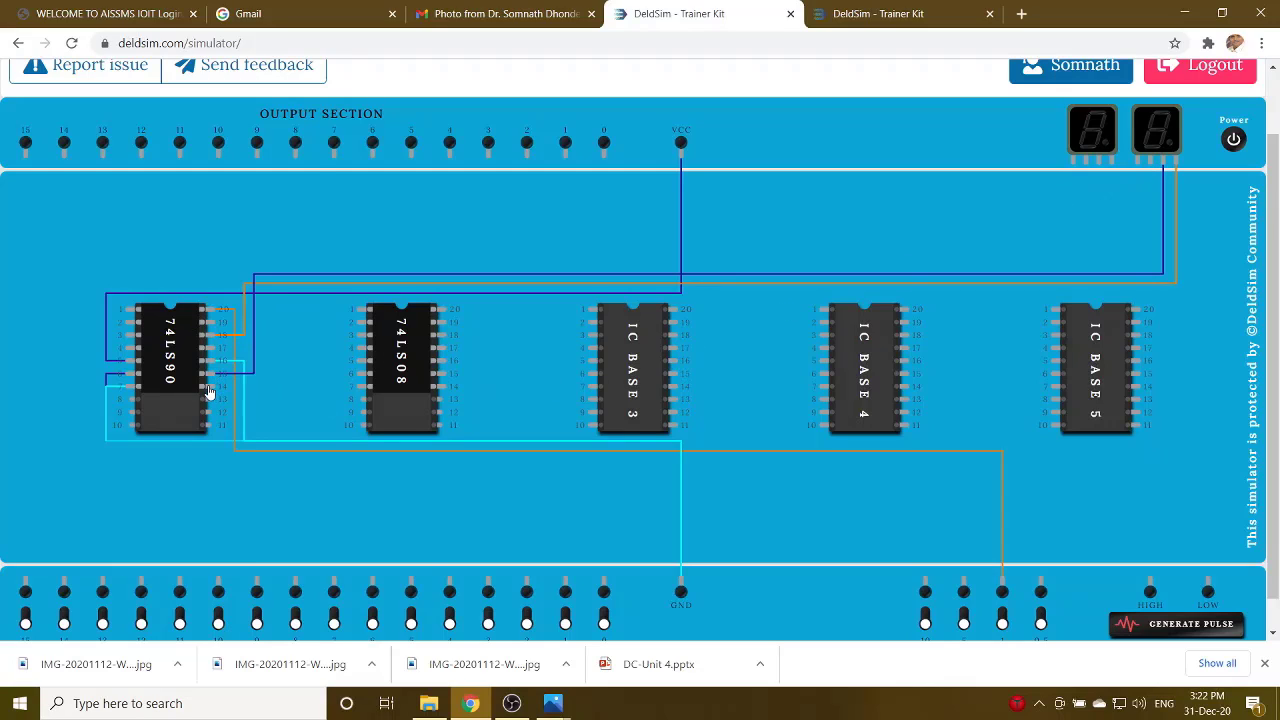
pyautogui.moveTo(210, 390); pyautogui.dragTo(1147, 163)
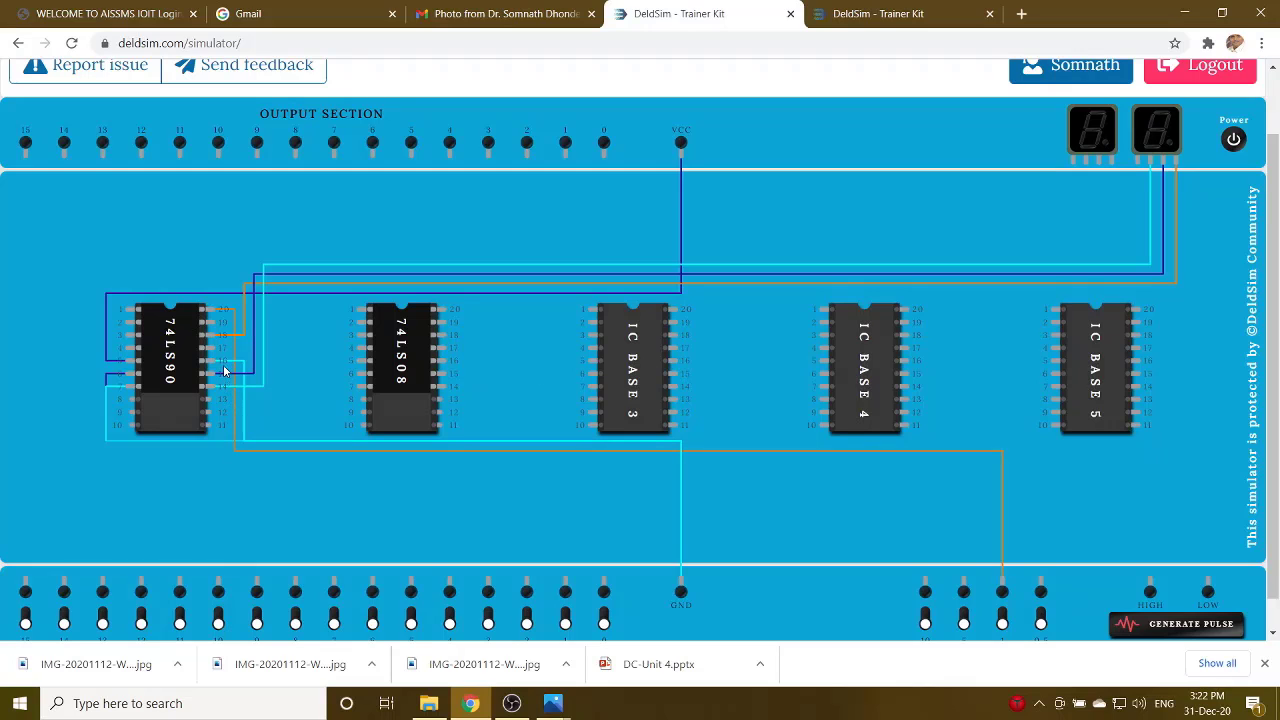
pyautogui.moveTo(210, 352); pyautogui.dragTo(1131, 164)
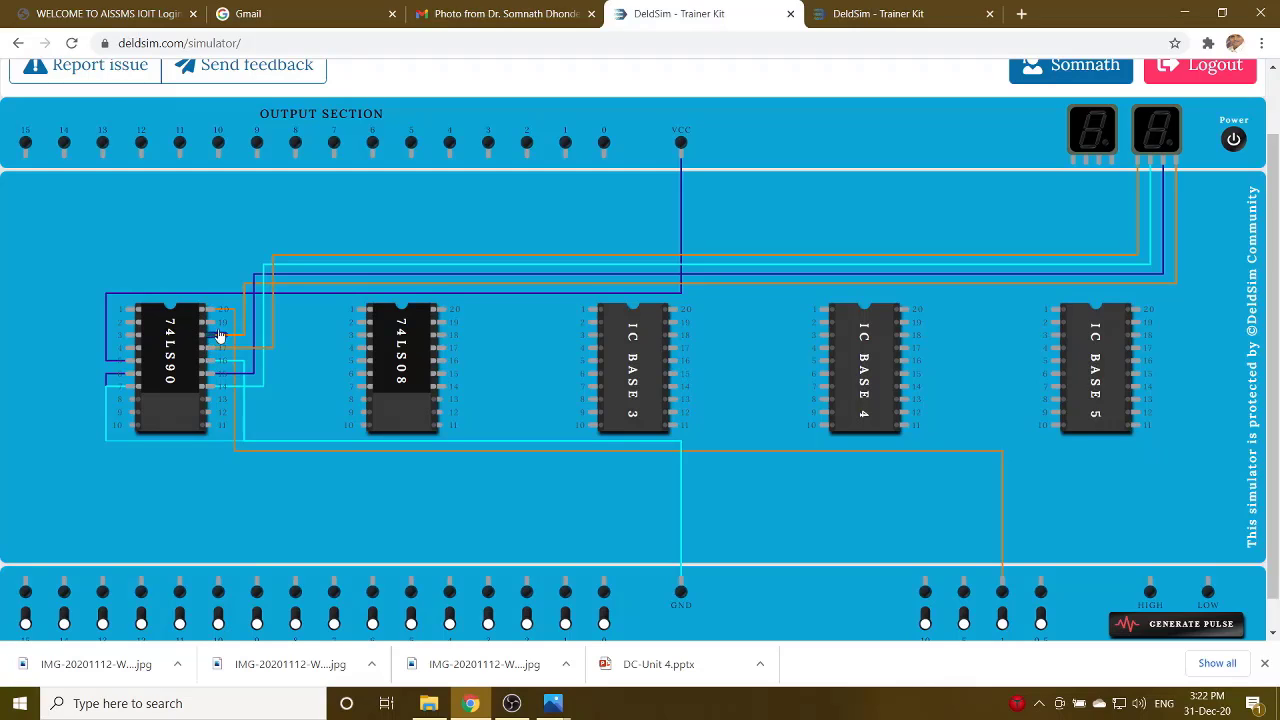
# - Link the 74LS90's base pin 18 to its pin 1, and wire the 74LS08's pin 7 to GND and base pin 20 to VCC
pyautogui.moveTo(220, 336); pyautogui.dragTo(113, 300)
pyautogui.moveTo(214, 333); pyautogui.dragTo(126, 314)
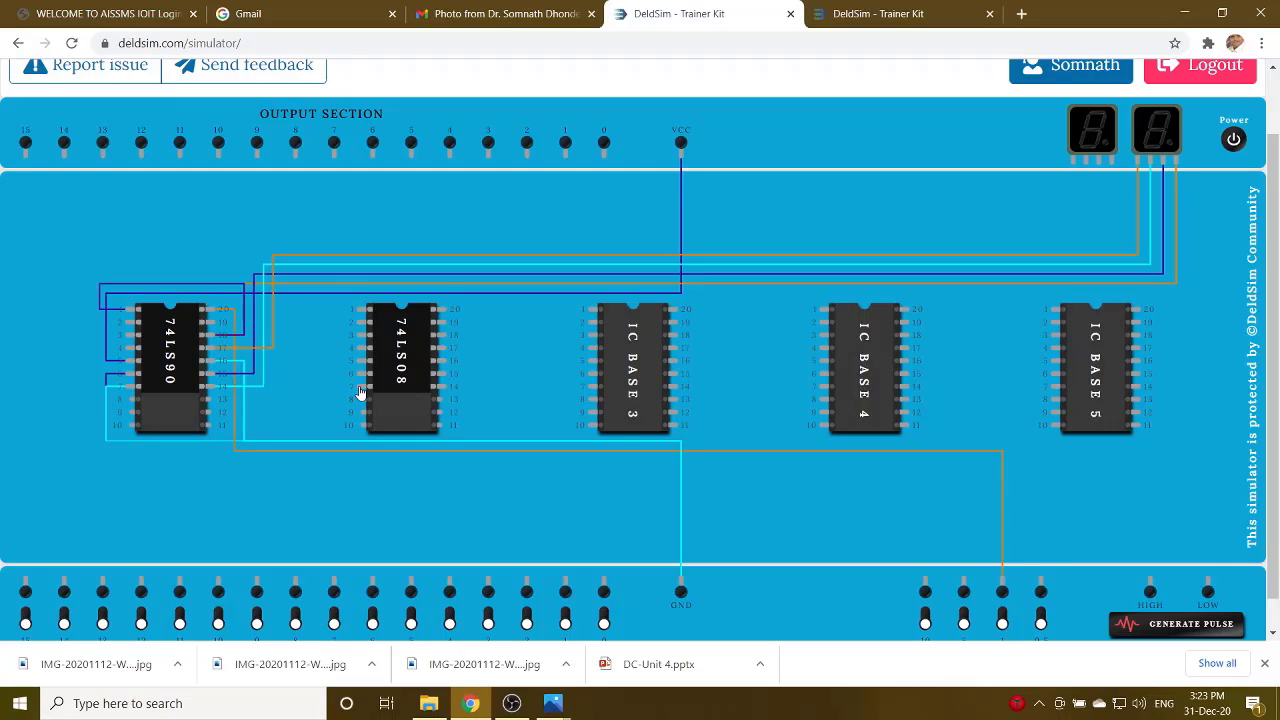
pyautogui.moveTo(279, 386); pyautogui.dragTo(684, 603)
pyautogui.moveTo(441, 308)
pyautogui.mouseDown()
pyautogui.moveTo(781, 259)
pyautogui.moveTo(679, 148)
pyautogui.mouseUp()
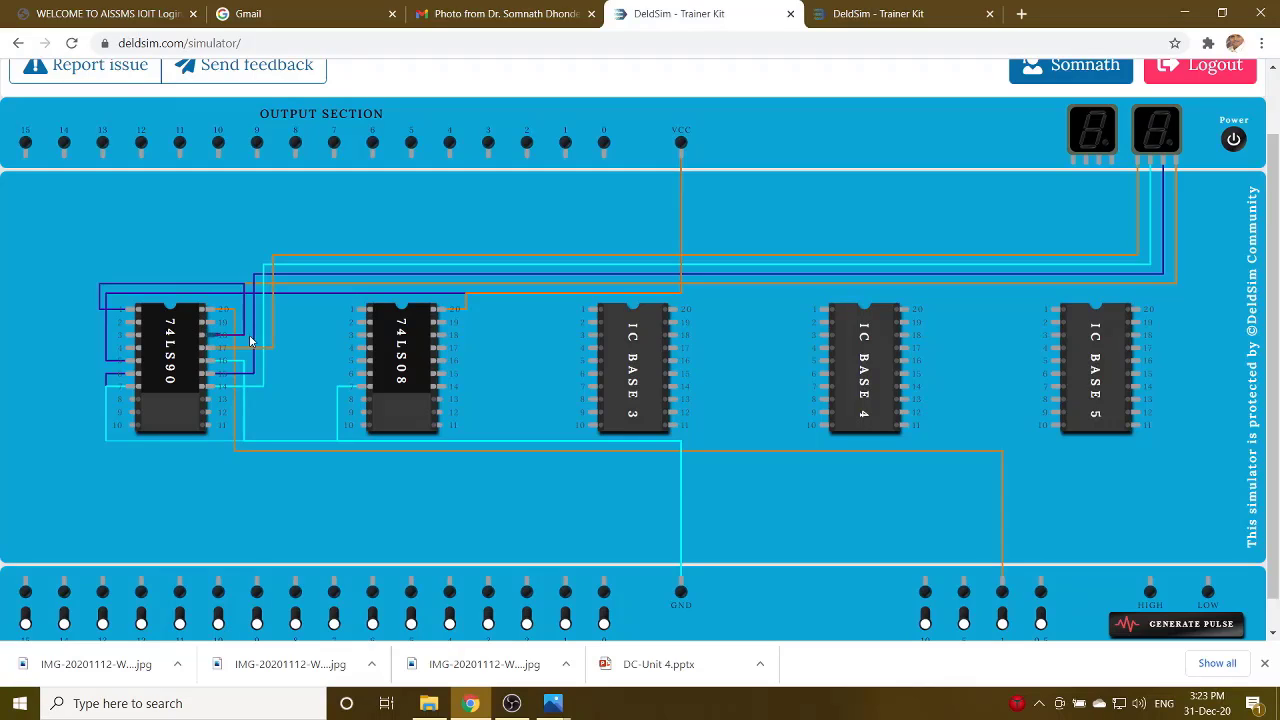
# - Wire two 74LS90 outputs to 74LS08 pins 1 and 2, using base pin 14 for pin 2, and 74LS08 pin 3 to 74LS90 pins 3 and 2
pyautogui.moveTo(249, 341); pyautogui.dragTo(358, 318)
pyautogui.moveTo(214, 388); pyautogui.dragTo(356, 333)
pyautogui.moveTo(356, 335); pyautogui.dragTo(124, 324)
pyautogui.moveTo(356, 334); pyautogui.dragTo(112, 320)
pyautogui.moveTo(354, 334); pyautogui.dragTo(124, 341)
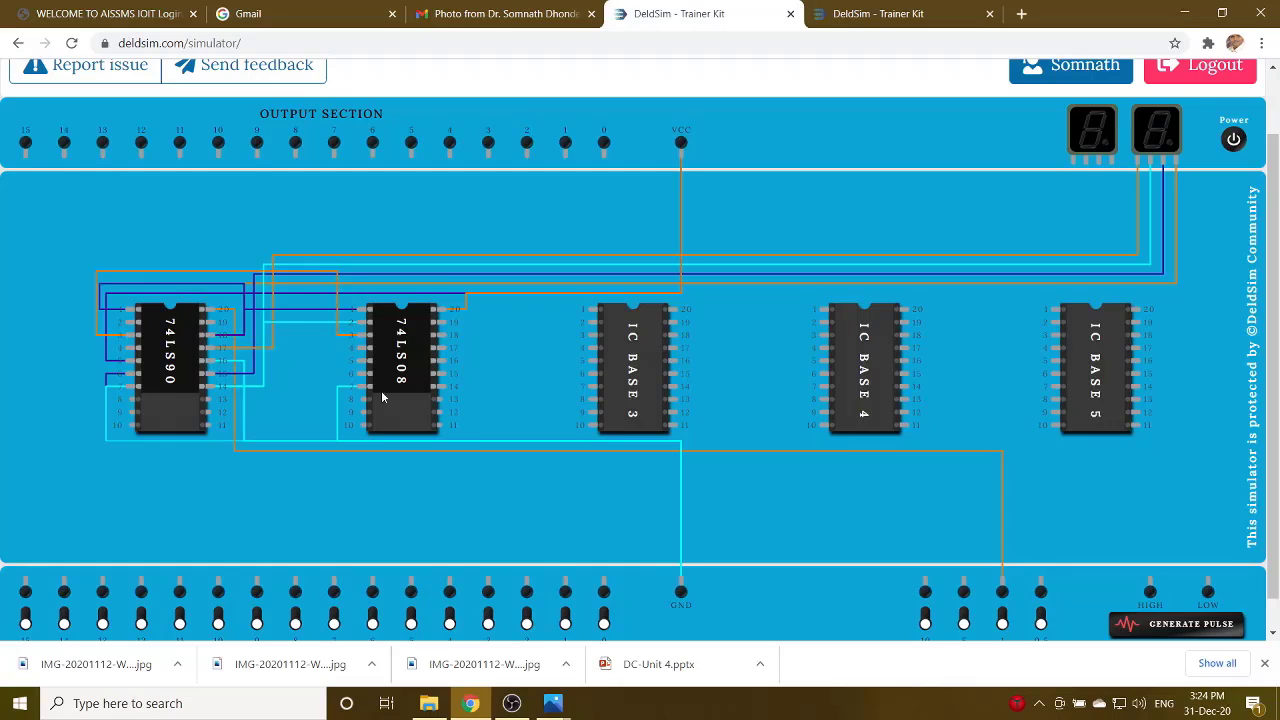
pyautogui.moveTo(362, 341); pyautogui.dragTo(123, 325)
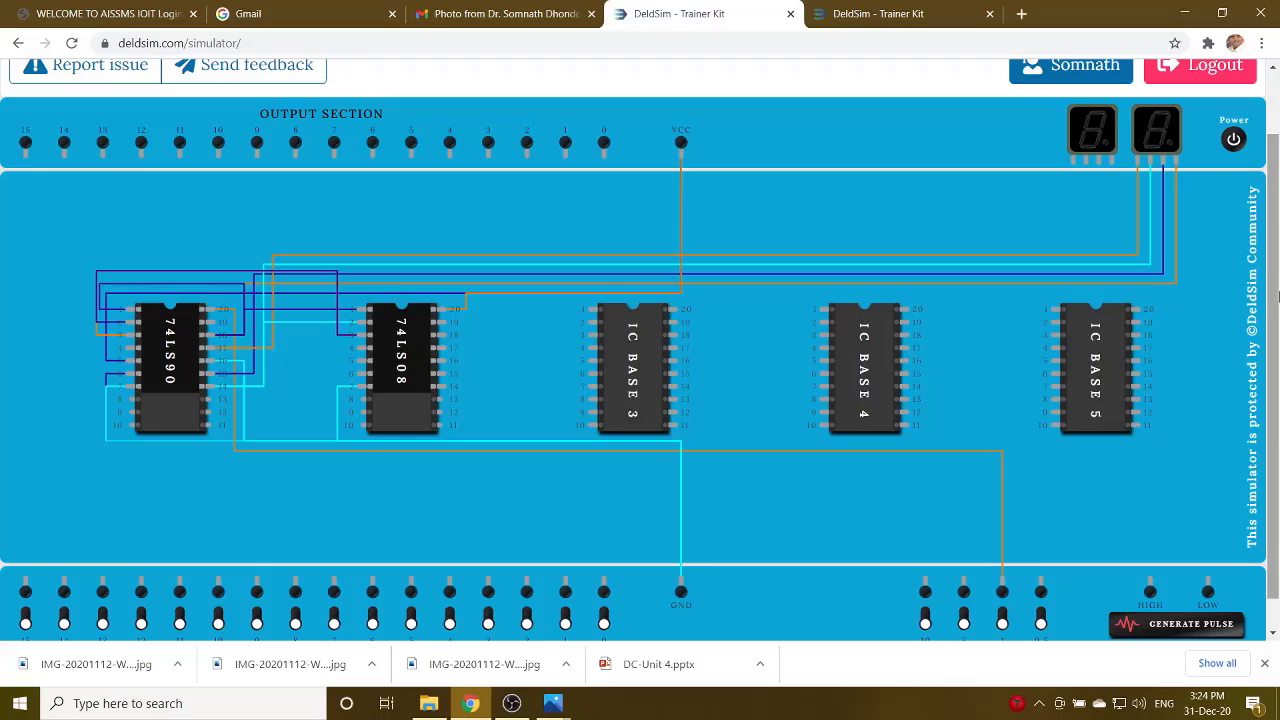
# - Power on the trainer kit and switch on the third clock source feeding the 74LS90
pyautogui.click(1234, 139)
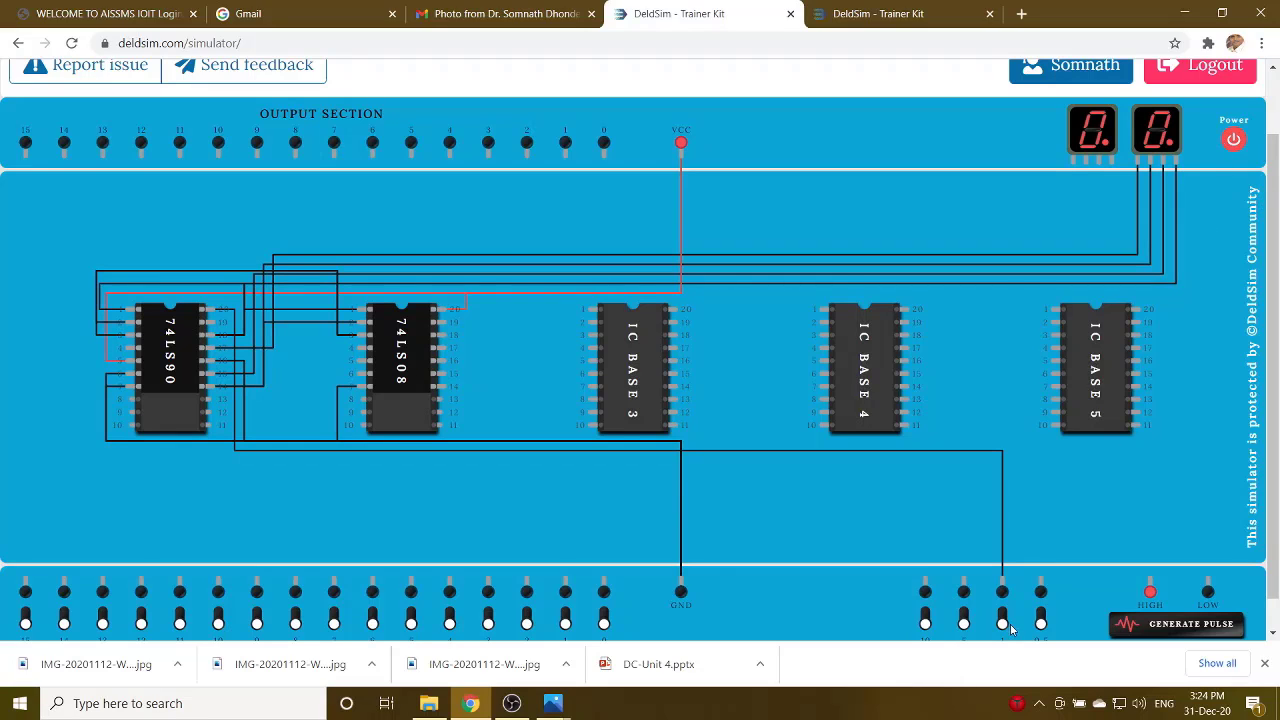
pyautogui.click(1004, 593)
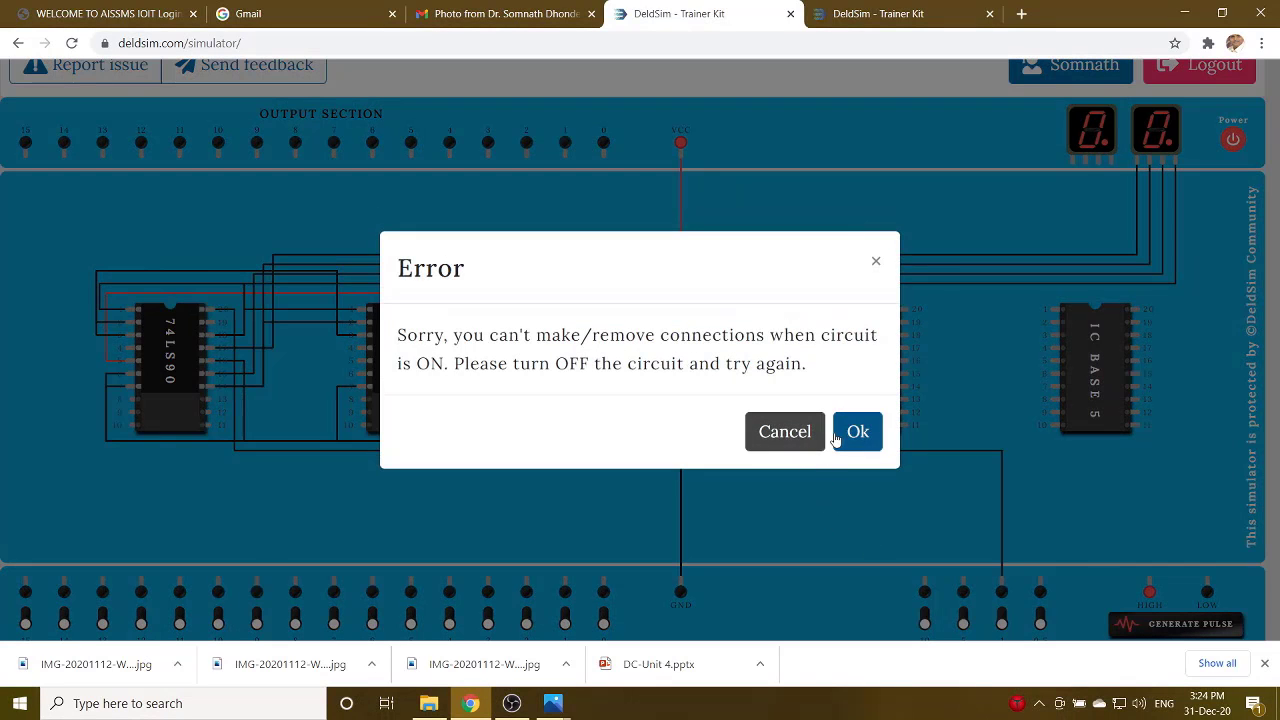
pyautogui.click(855, 432)
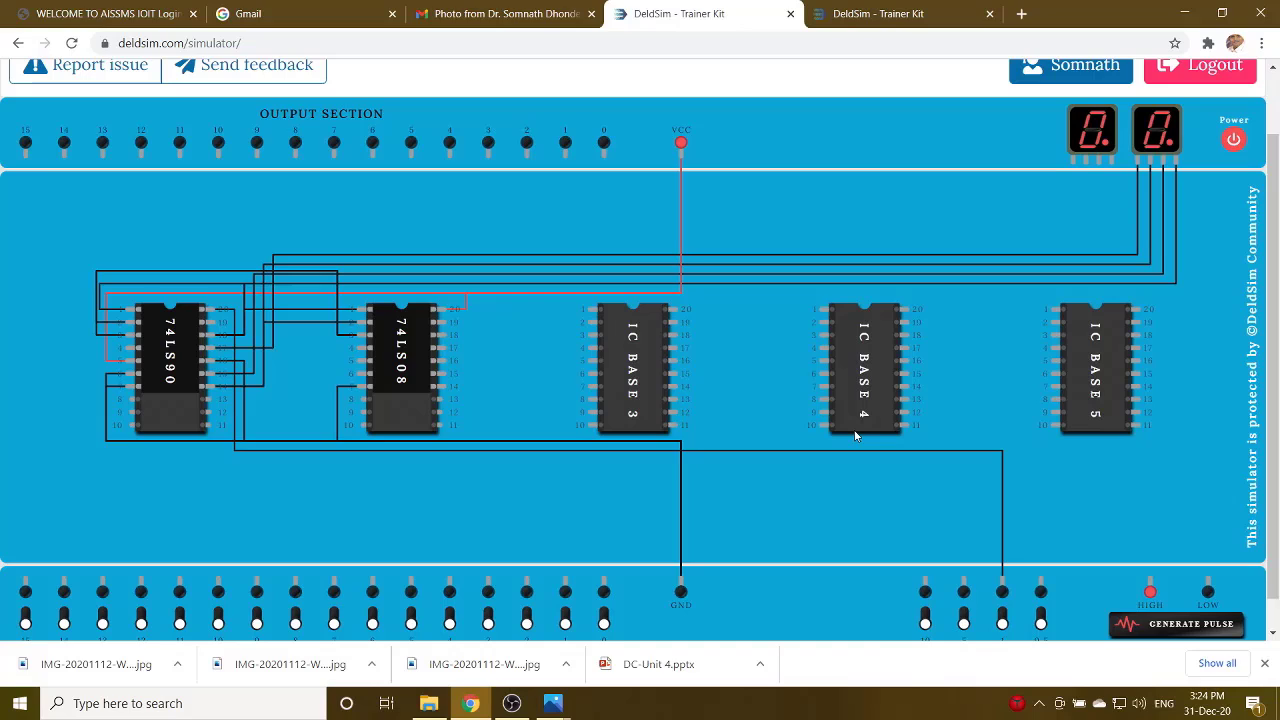
pyautogui.click(1002, 615)
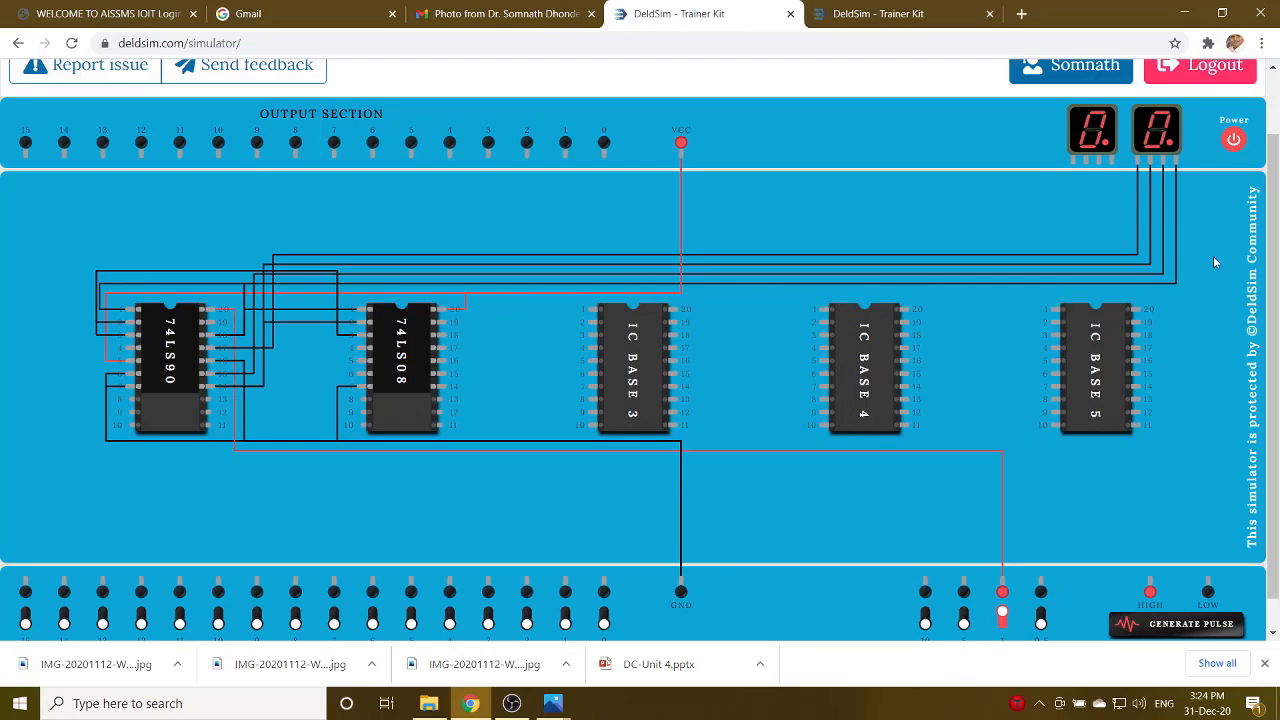